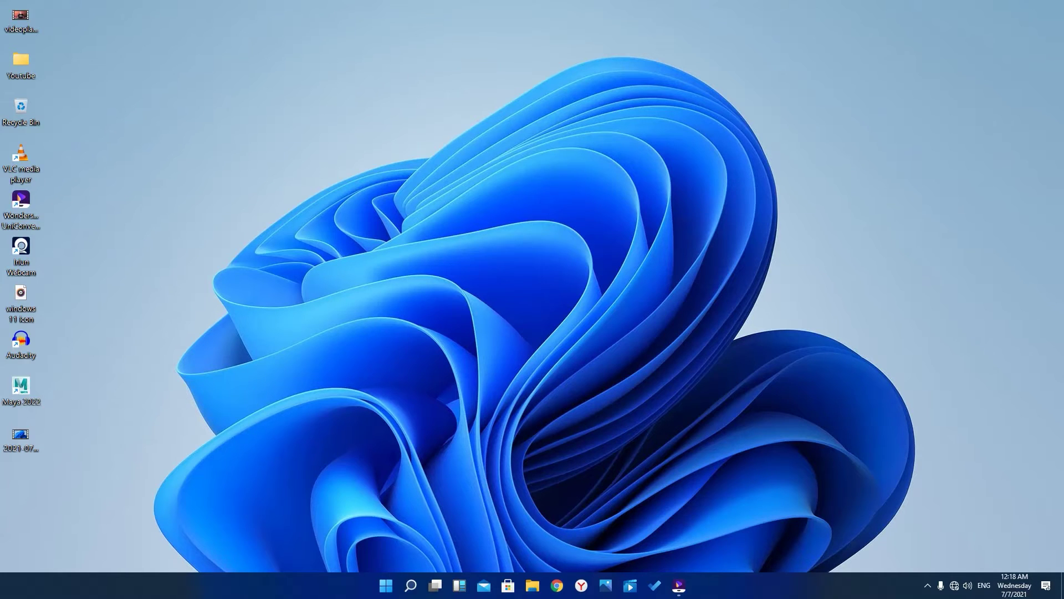
Step: Switch the desktop icons to large icons, and back to medium icons
right_click(740, 185)
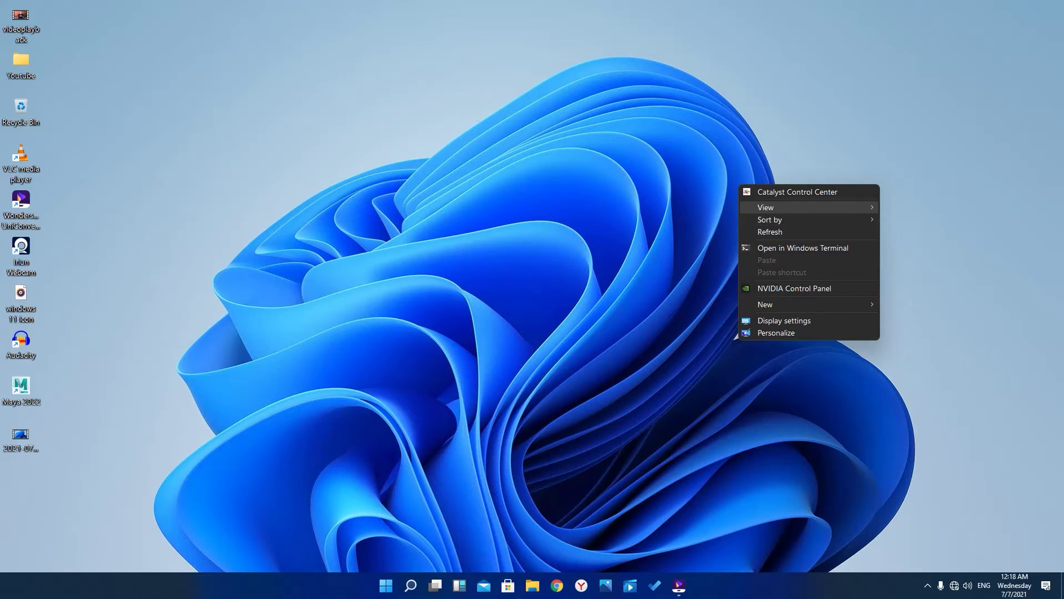
mouse_move(787, 207)
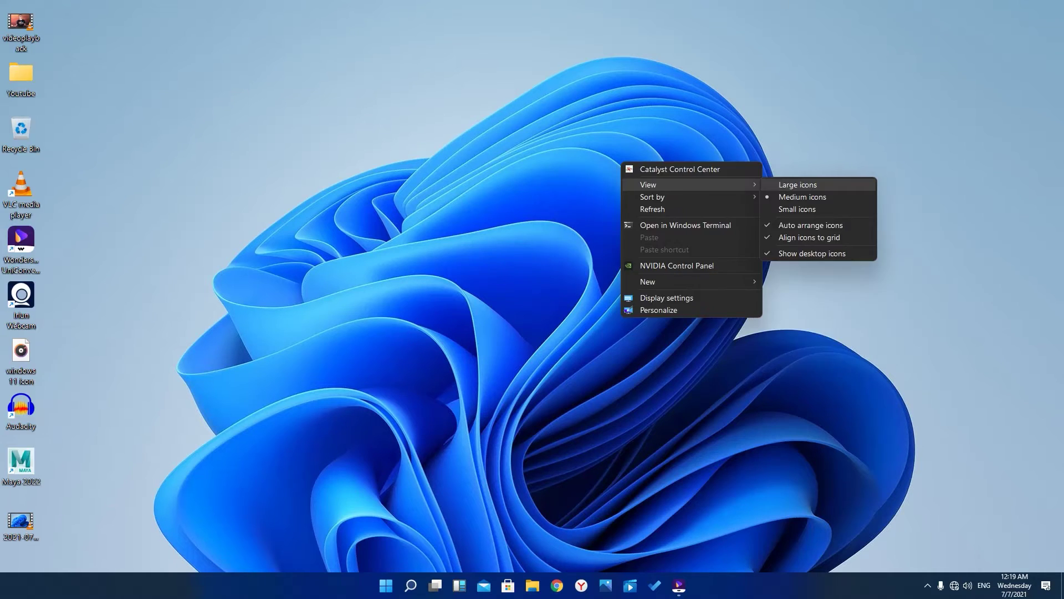
click(915, 207)
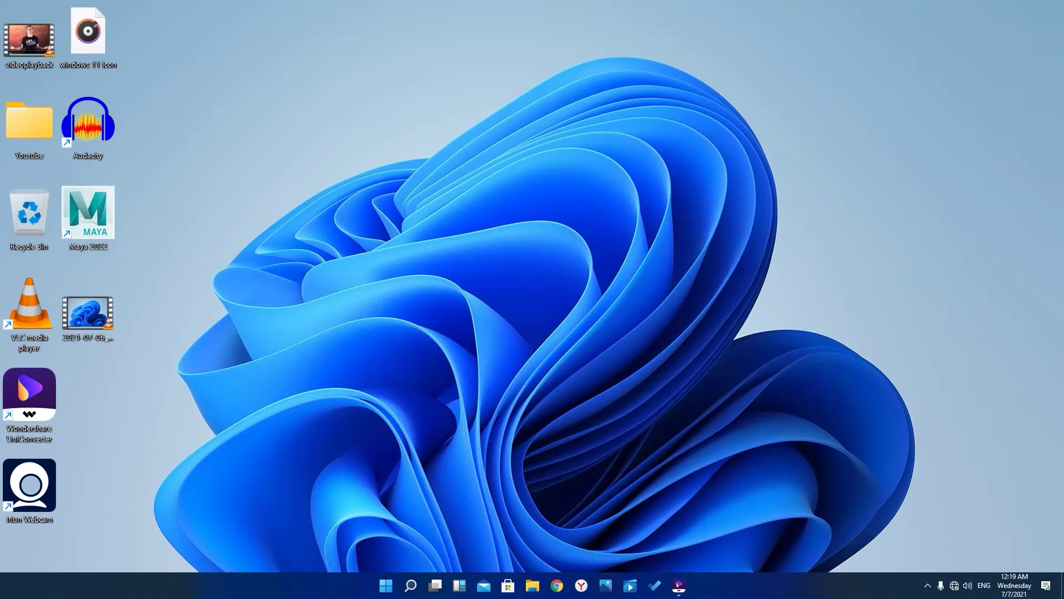
right_click(776, 187)
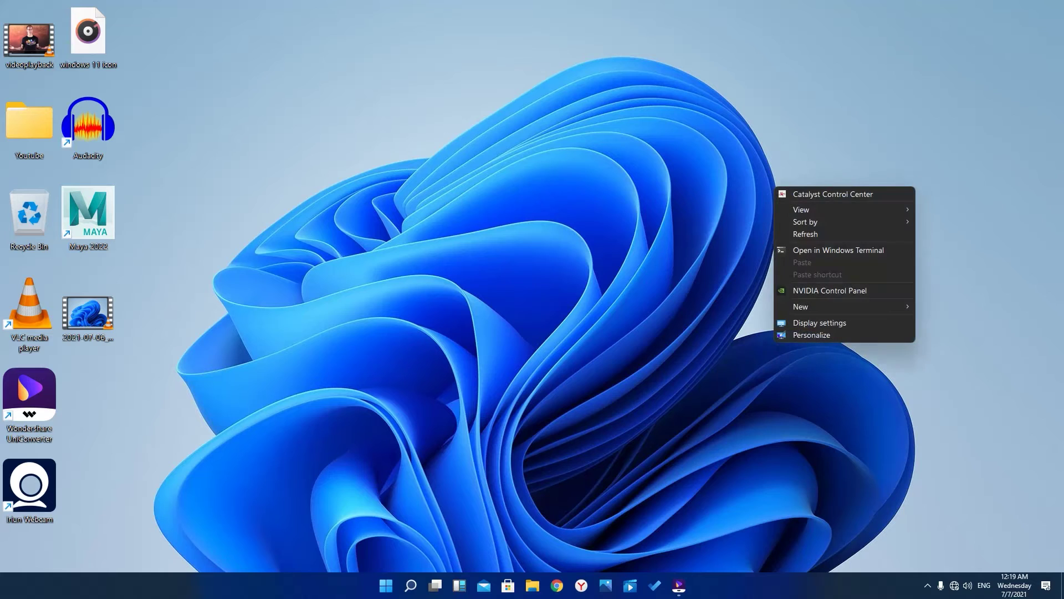
click(955, 222)
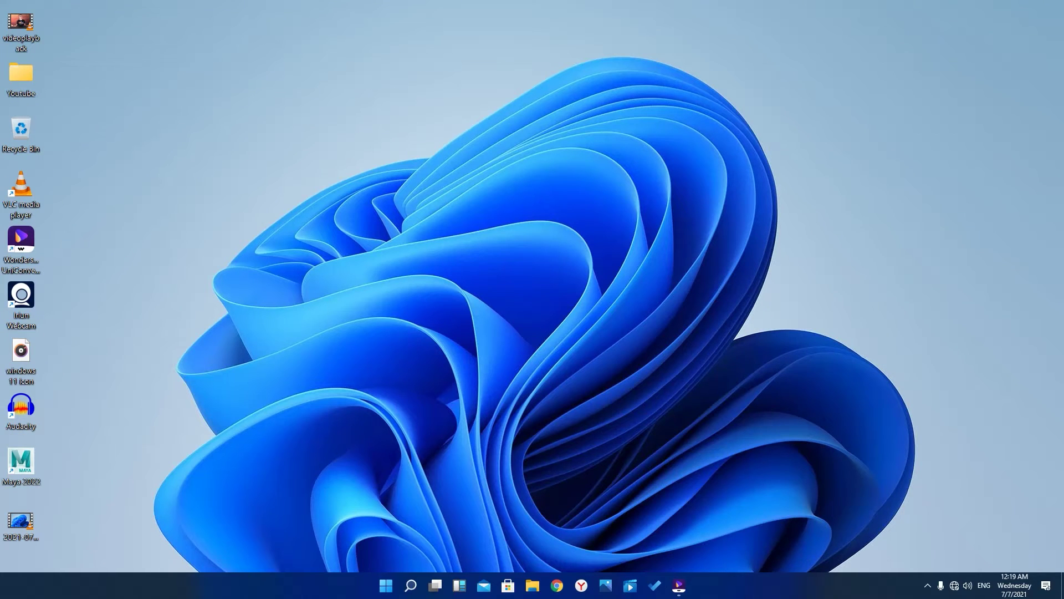
Step: Set the desktop icon size to small icons
right_click(923, 220)
mouse_move(949, 243)
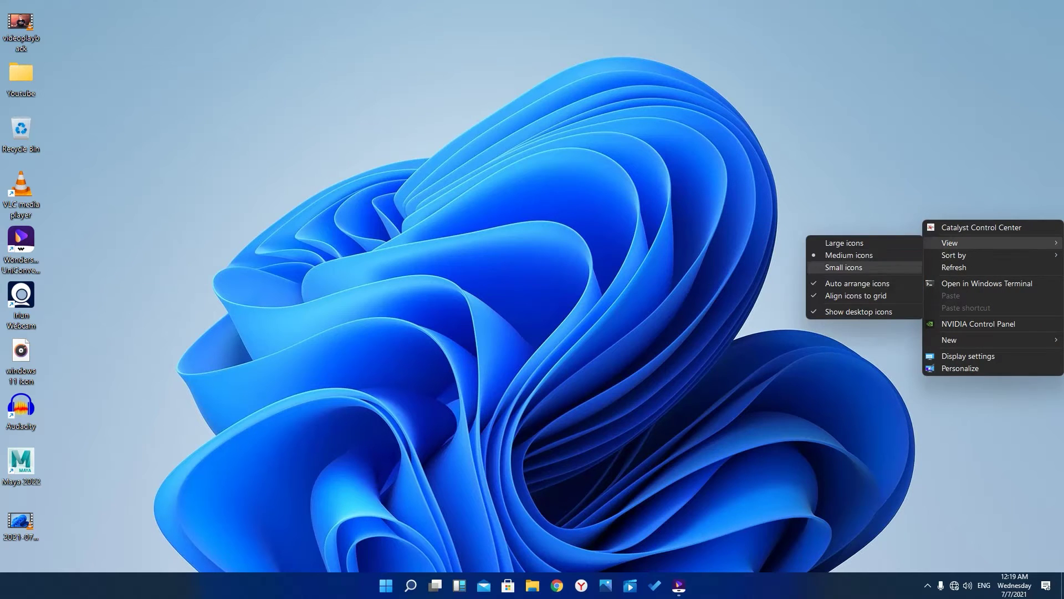
click(844, 267)
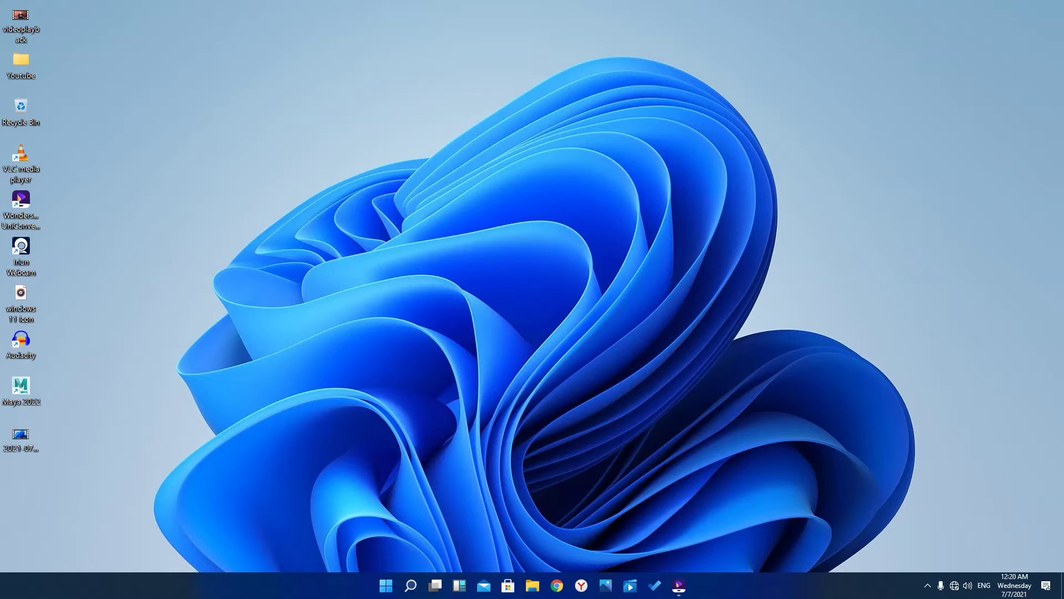
Step: Check the desktop's icon view options and try to move several desktop icons out of their column with Auto arrange icons enabled
right_click(596, 203)
mouse_move(622, 225)
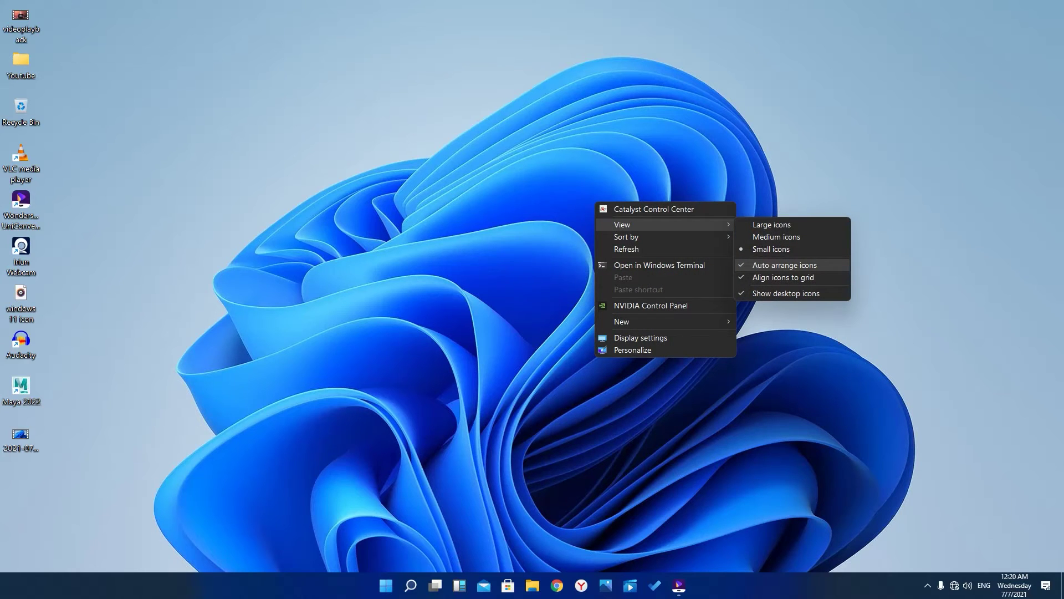
key(Escape)
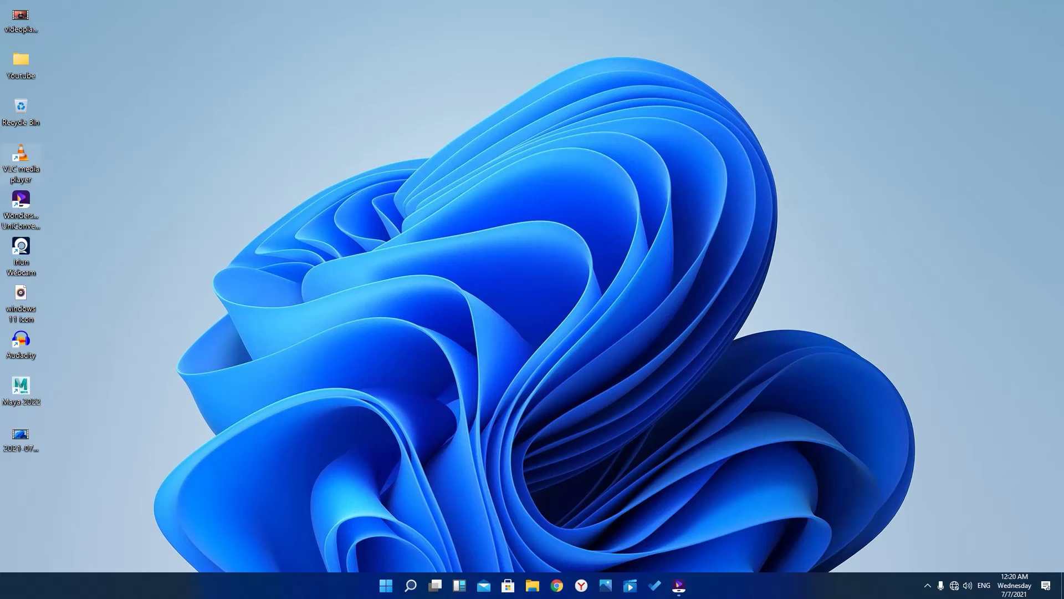
drag(21, 203, 113, 202)
drag(21, 247, 196, 247)
drag(21, 299, 133, 271)
drag(22, 344, 166, 345)
drag(21, 388, 196, 381)
drag(21, 434, 176, 438)
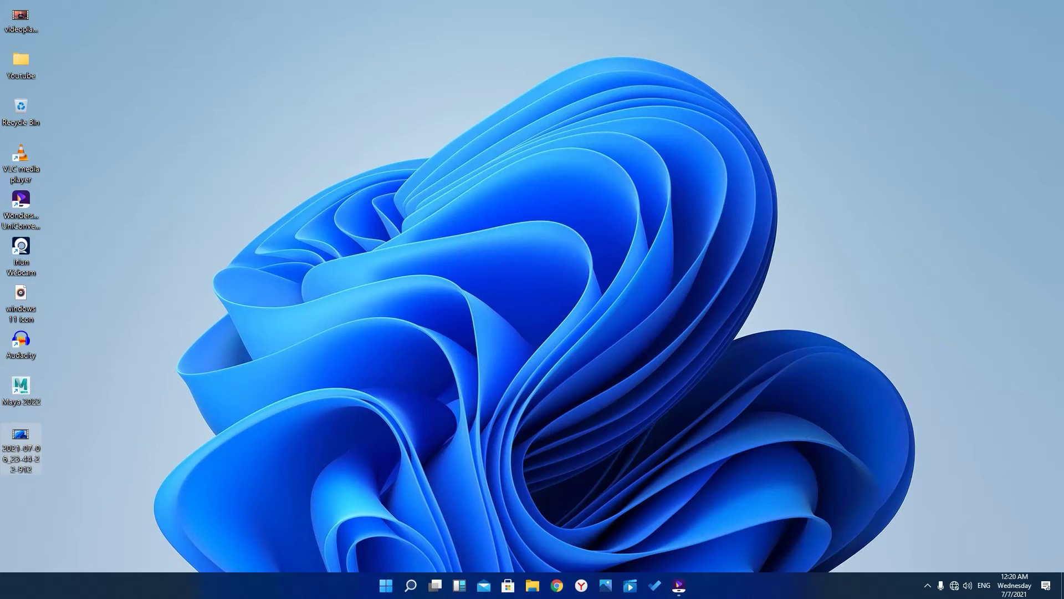
Step: Turn off Auto arrange icons for the desktop
right_click(370, 170)
mouse_move(421, 192)
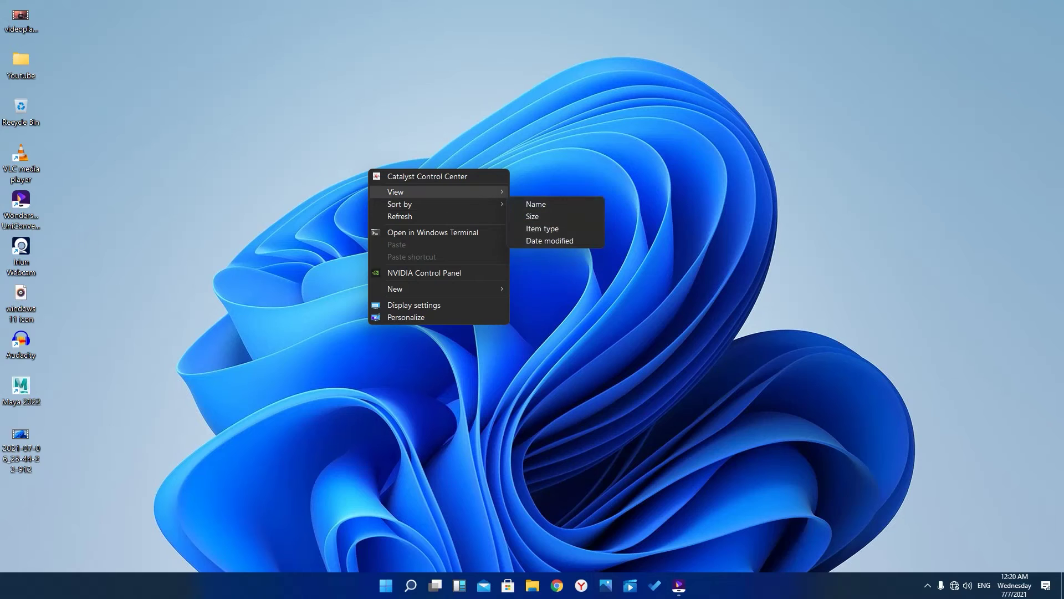
click(558, 232)
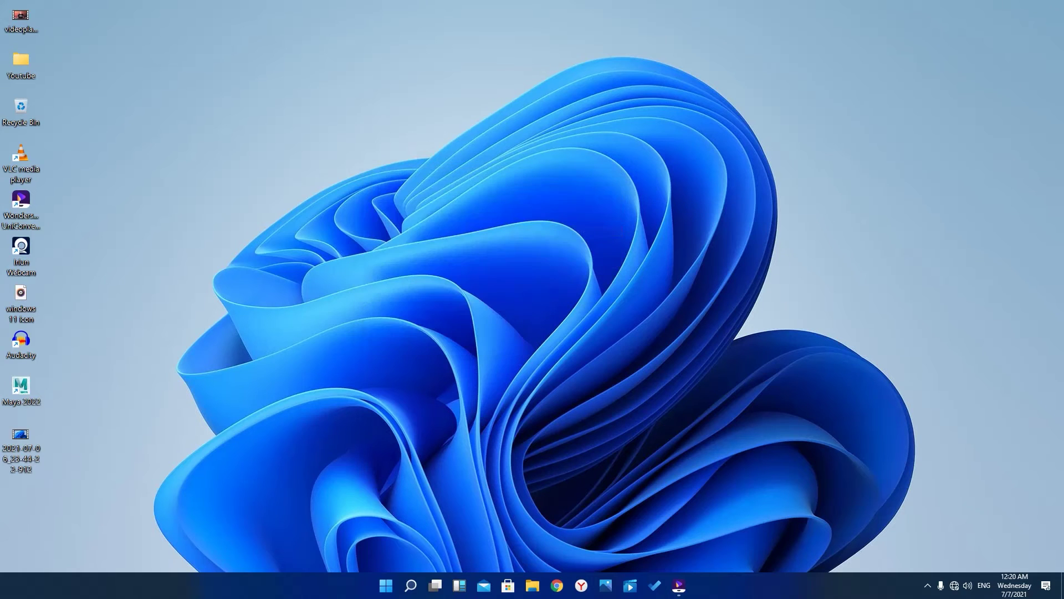
Step: Move the Wondershare UniConverter, VLC media player and Iriun Webcam shortcuts out of the icon column to free spots on the desktop
drag(20, 200, 274, 153)
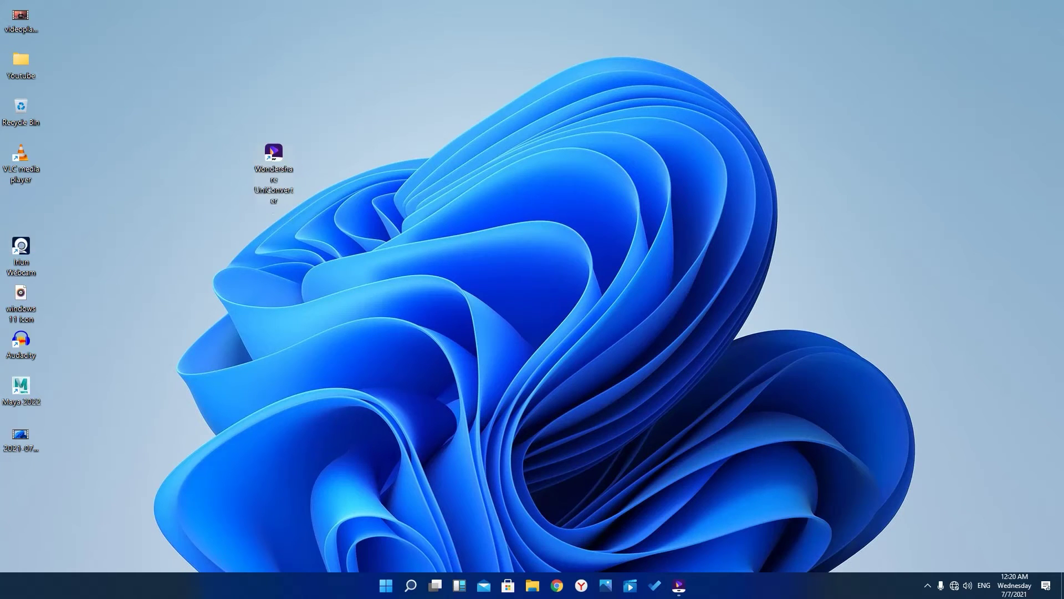
drag(20, 155, 526, 111)
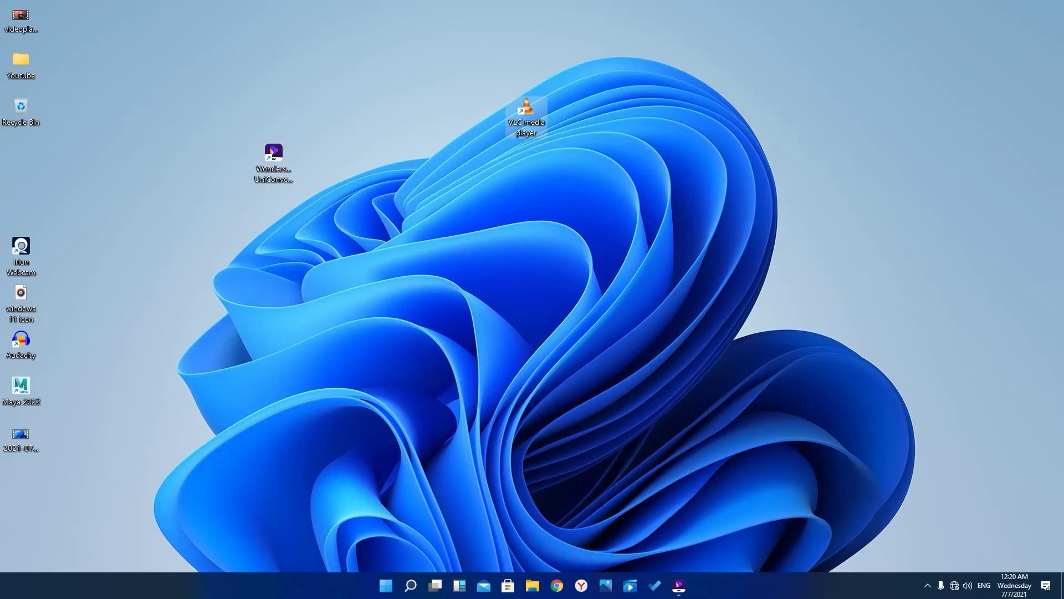
drag(273, 151, 526, 247)
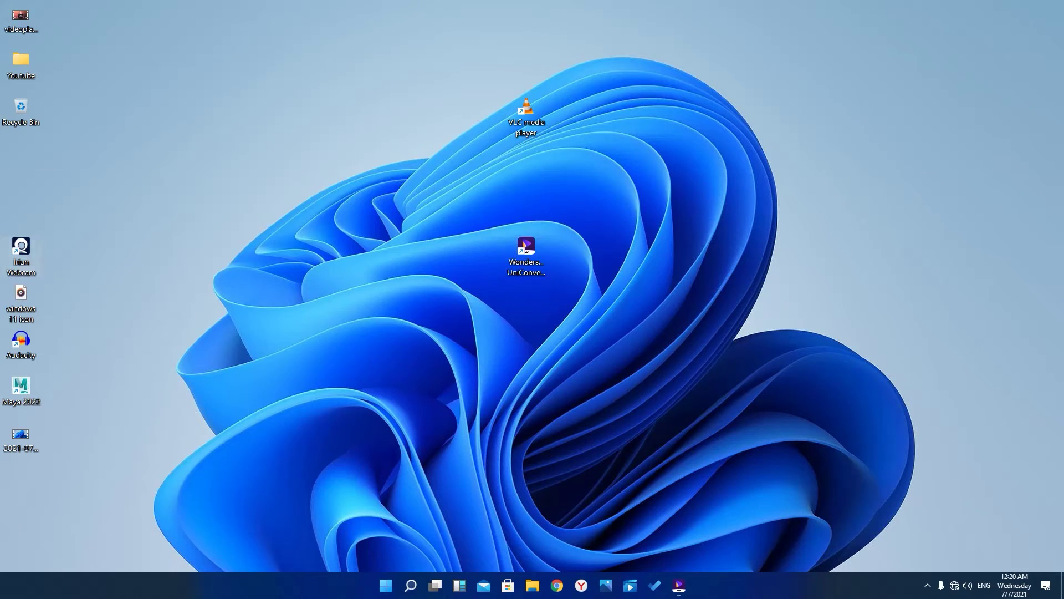
drag(20, 246, 189, 155)
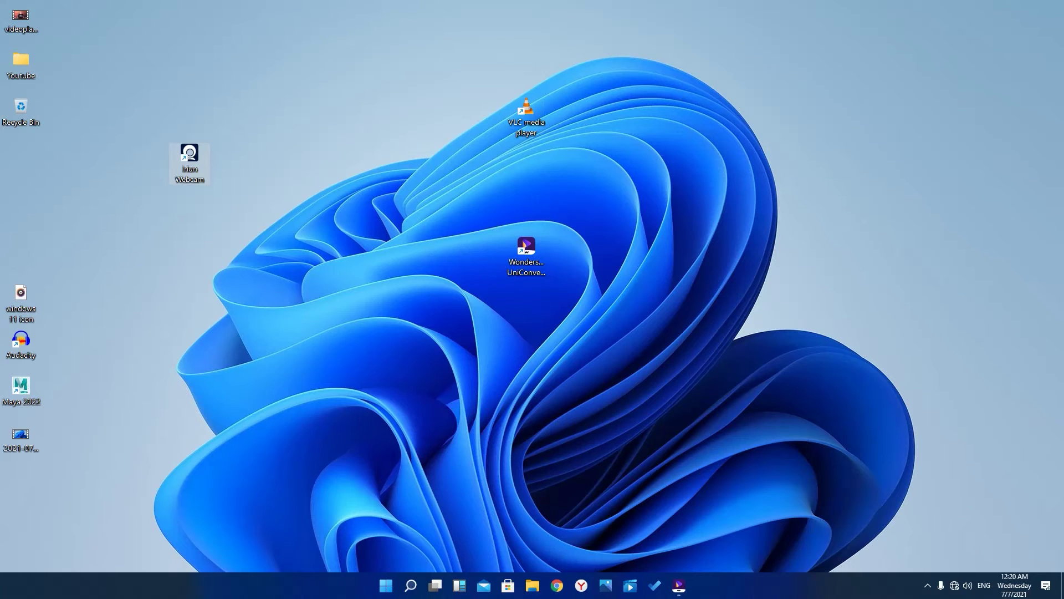
Step: Turn Auto arrange icons back on for the desktop
right_click(581, 120)
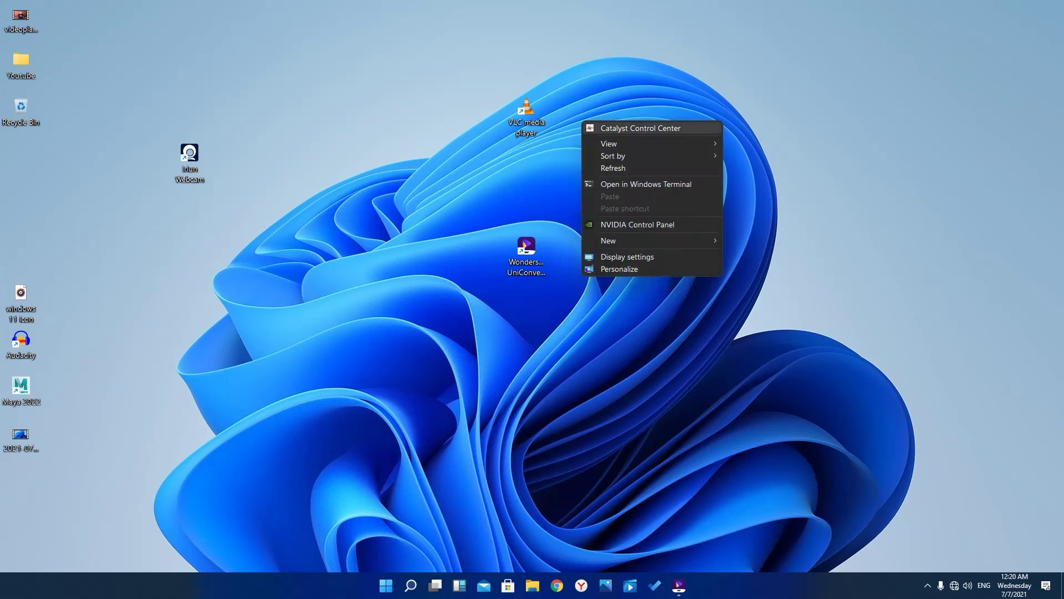
mouse_move(637, 143)
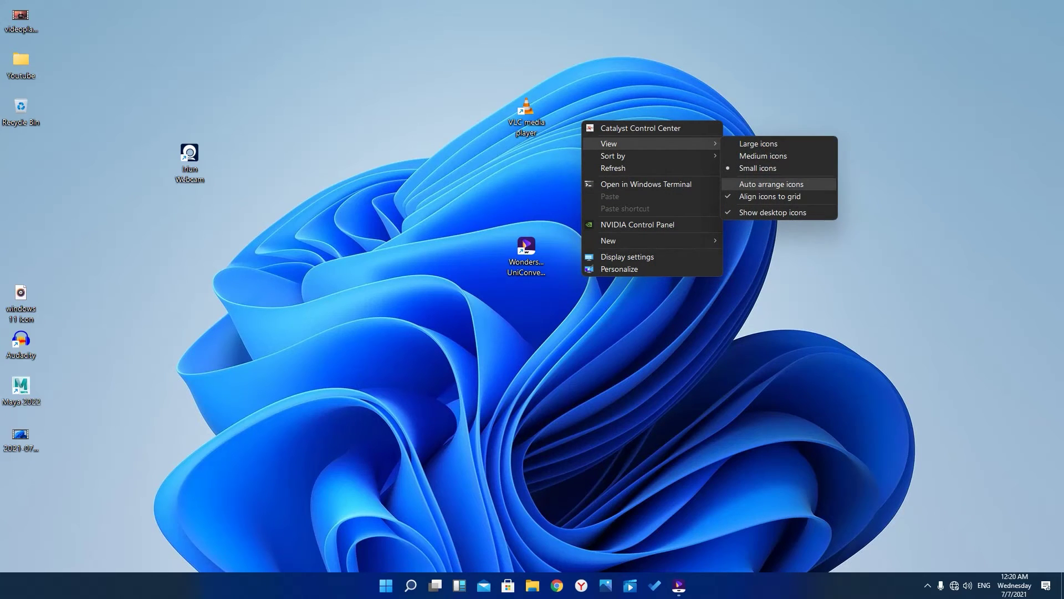
click(771, 184)
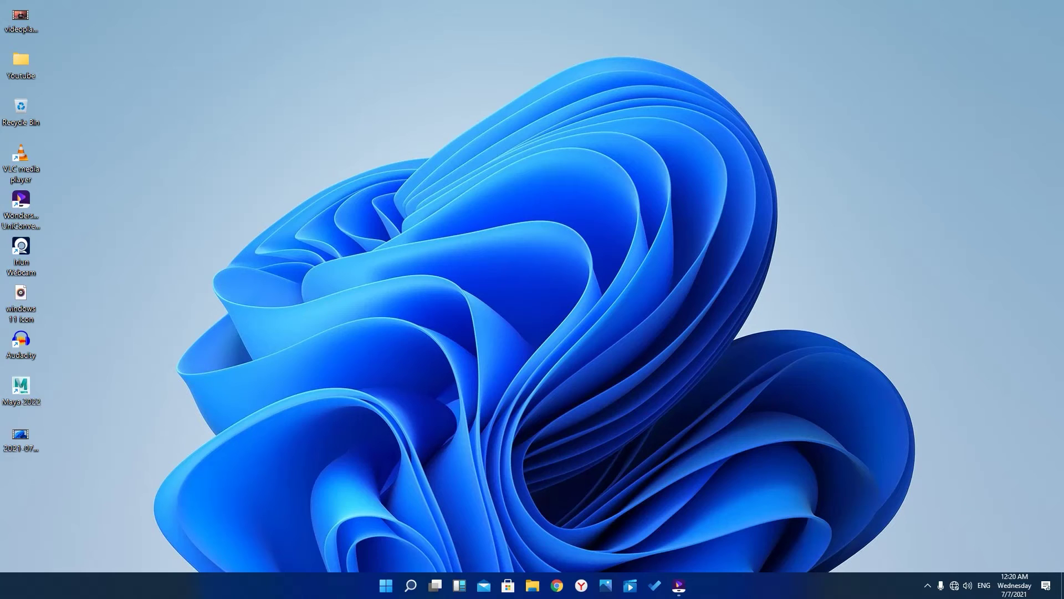
Step: Refresh the desktop three times
right_click(123, 80)
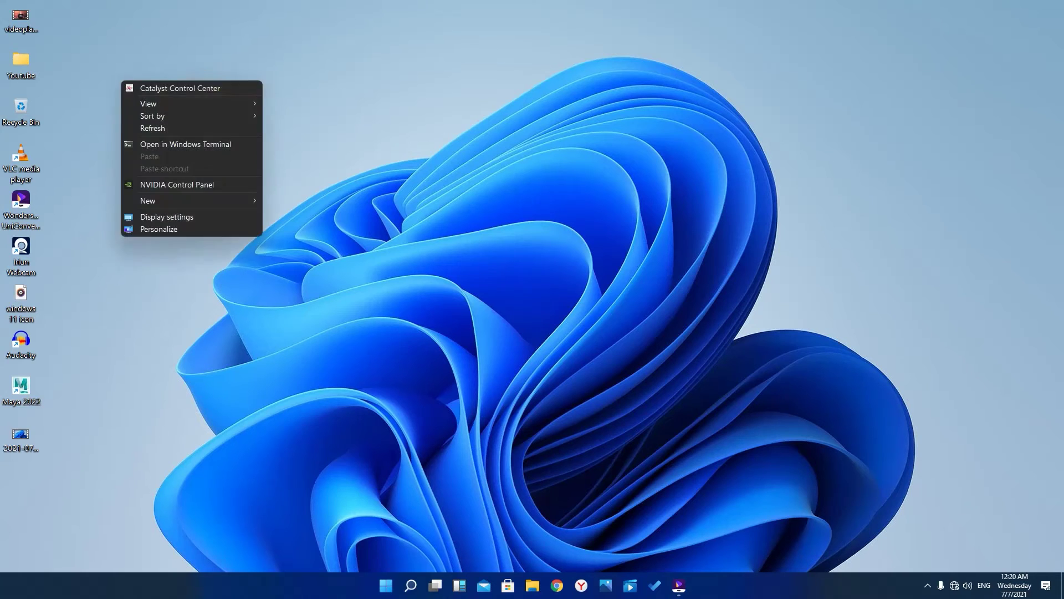
click(150, 128)
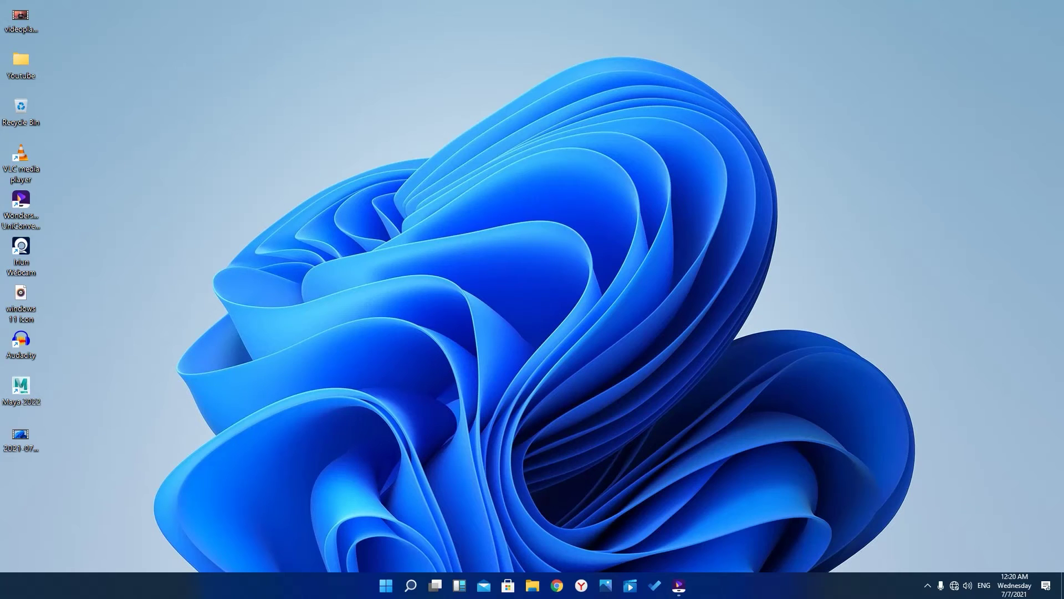
right_click(156, 129)
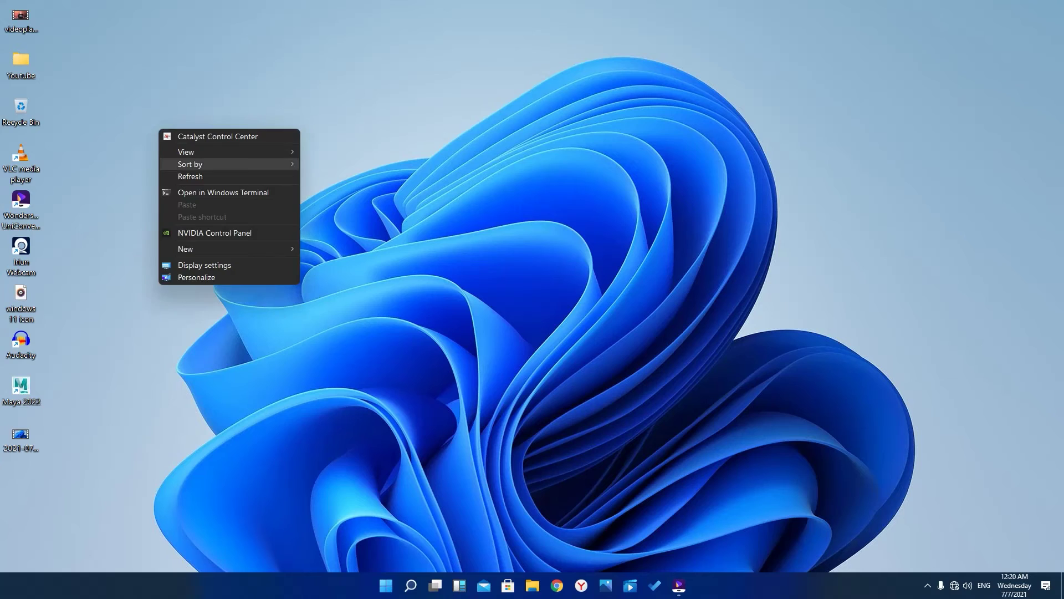
click(183, 176)
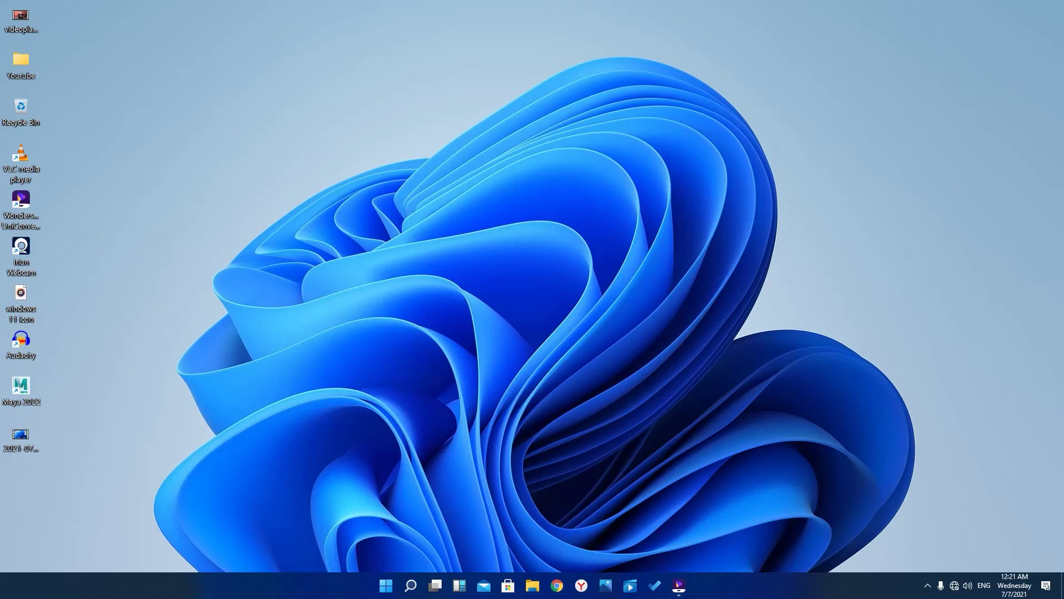
right_click(280, 214)
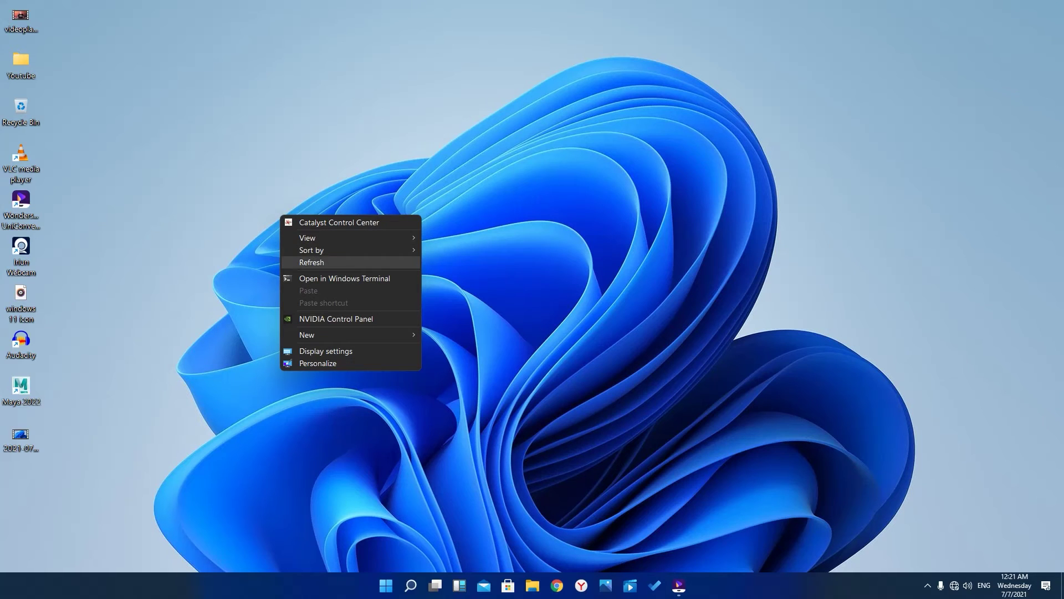
click(310, 261)
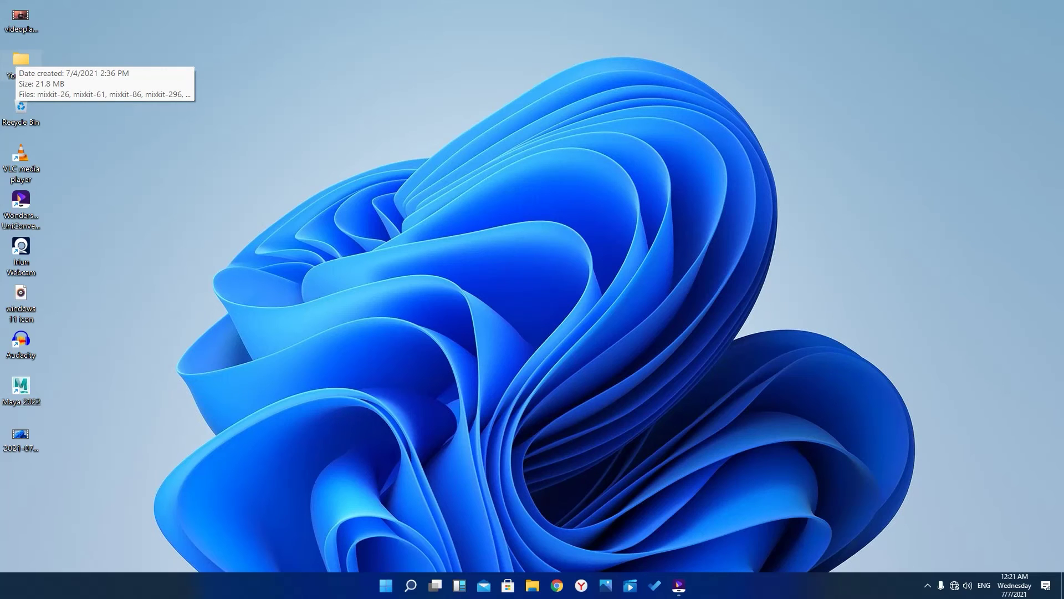
Step: Open the Youtube folder's properties at the Customize settings and move the dialog away from the desktop icons
right_click(17, 57)
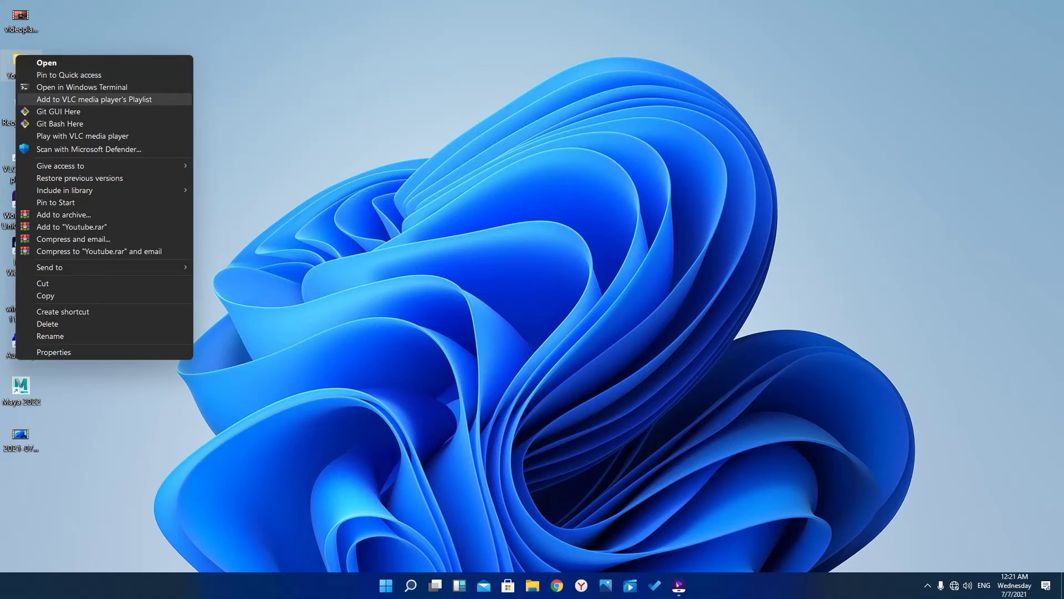
click(54, 352)
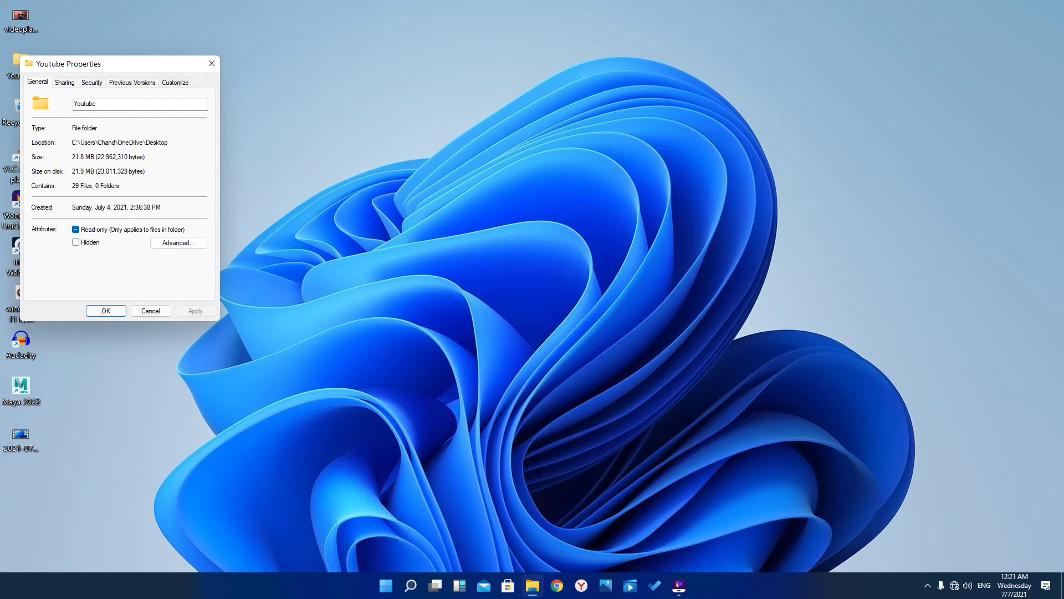
click(175, 83)
drag(143, 68, 387, 78)
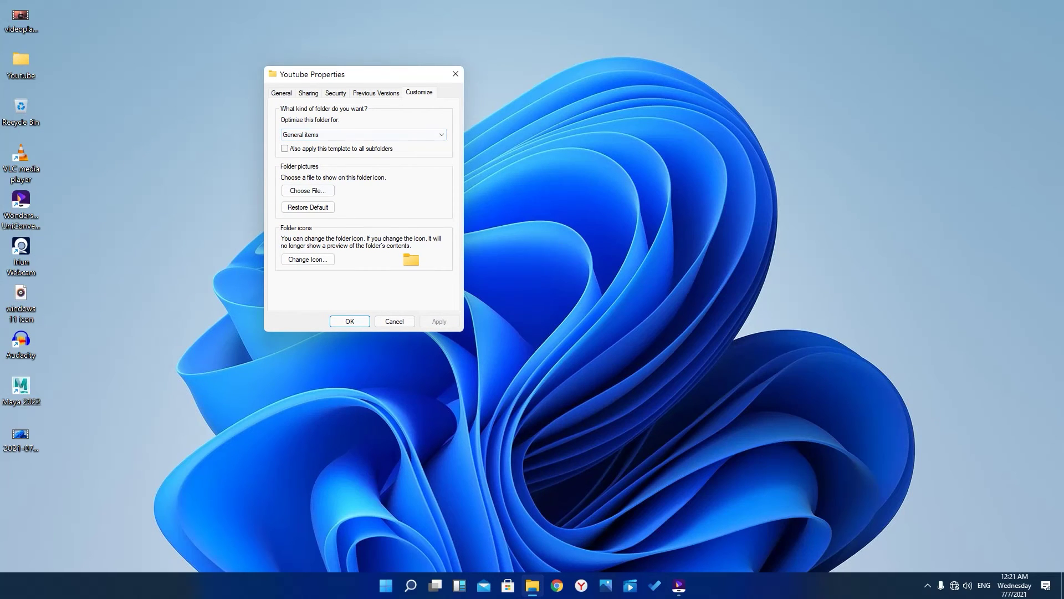
Step: Change the Youtube folder's icon to the purple film strip with a play arrow from SHELL32.dll and save the properties
click(308, 259)
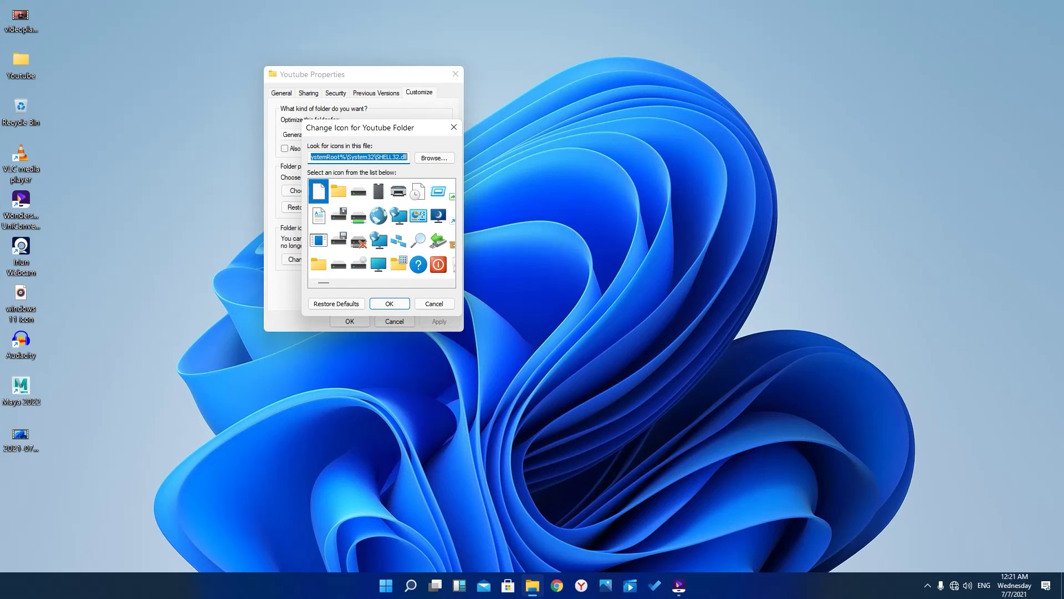
scroll(381, 233, right, 6)
scroll(440, 267, right, 4)
click(419, 215)
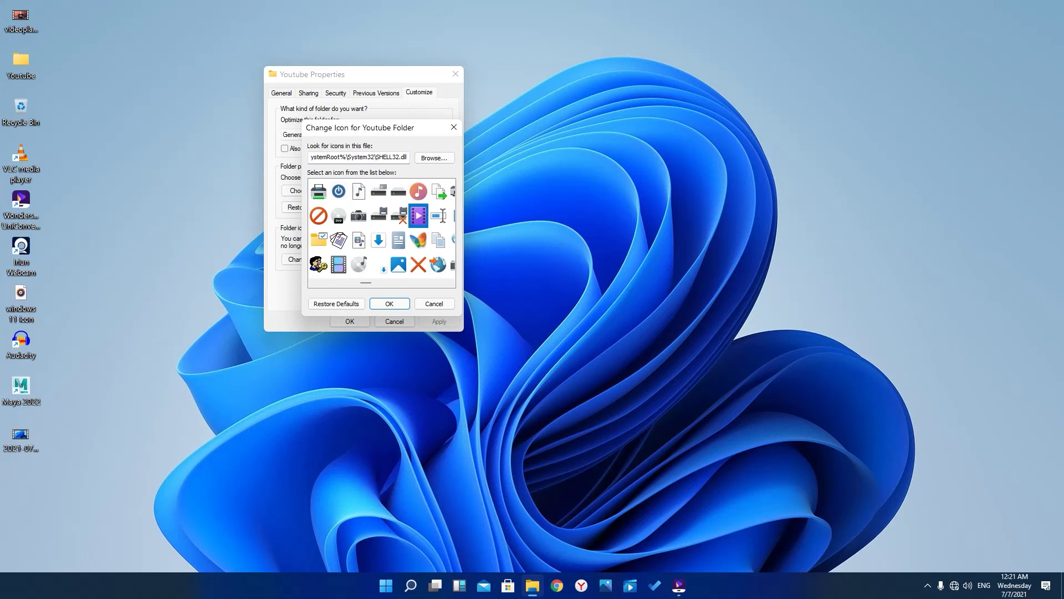
key(Return)
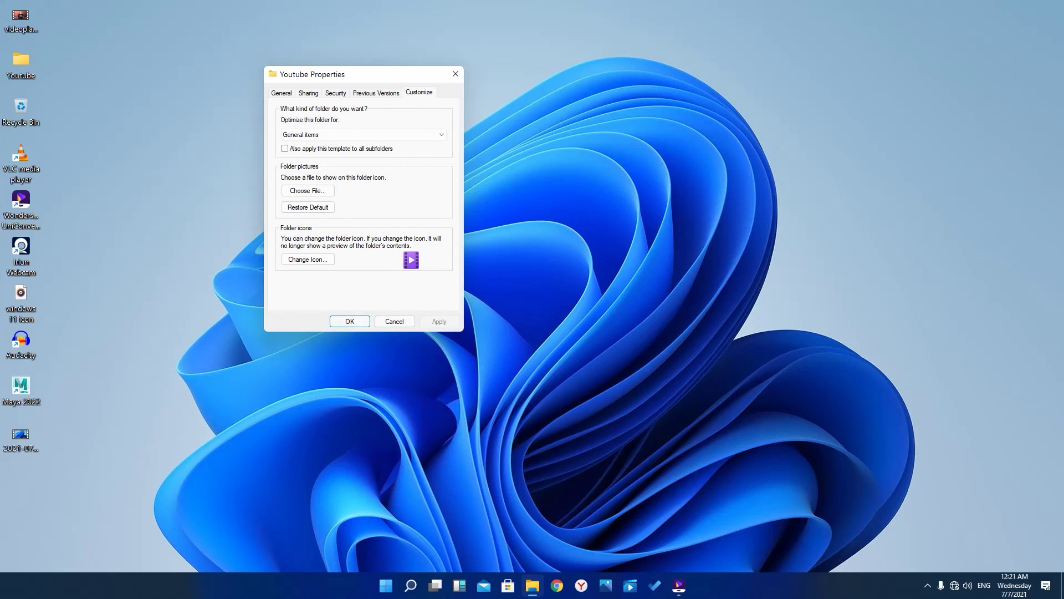
key(Return)
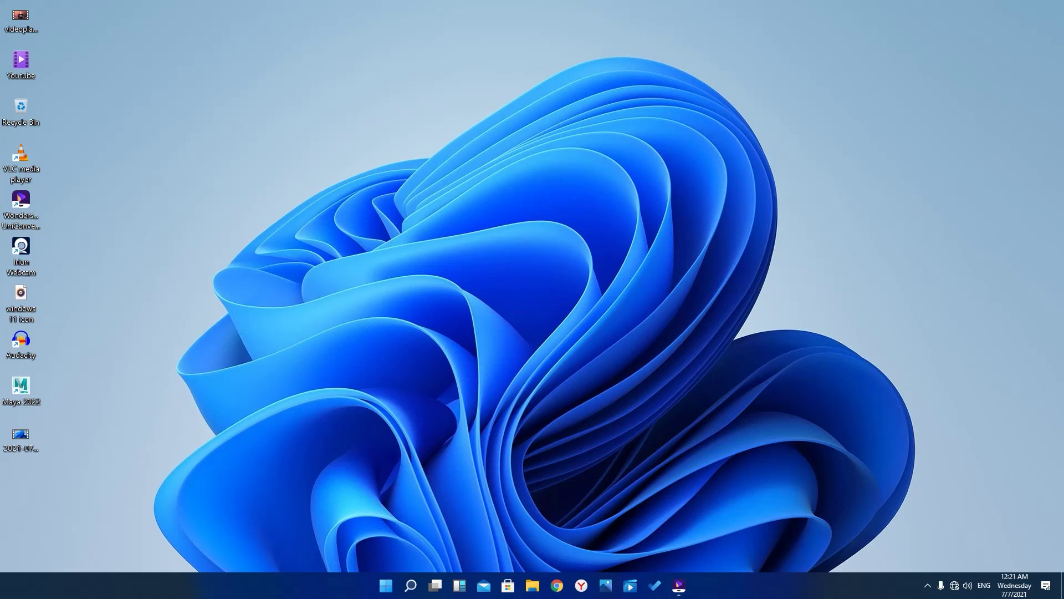
Step: Refresh the desktop several times following the Youtube folder's icon change
right_click(39, 56)
click(73, 106)
click(385, 585)
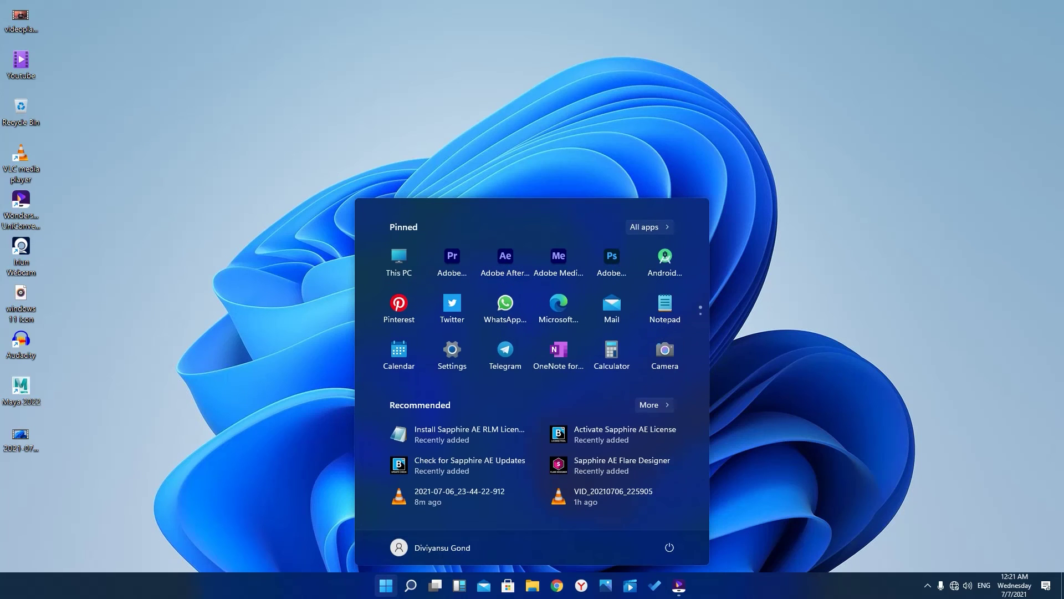
right_click(784, 286)
click(816, 332)
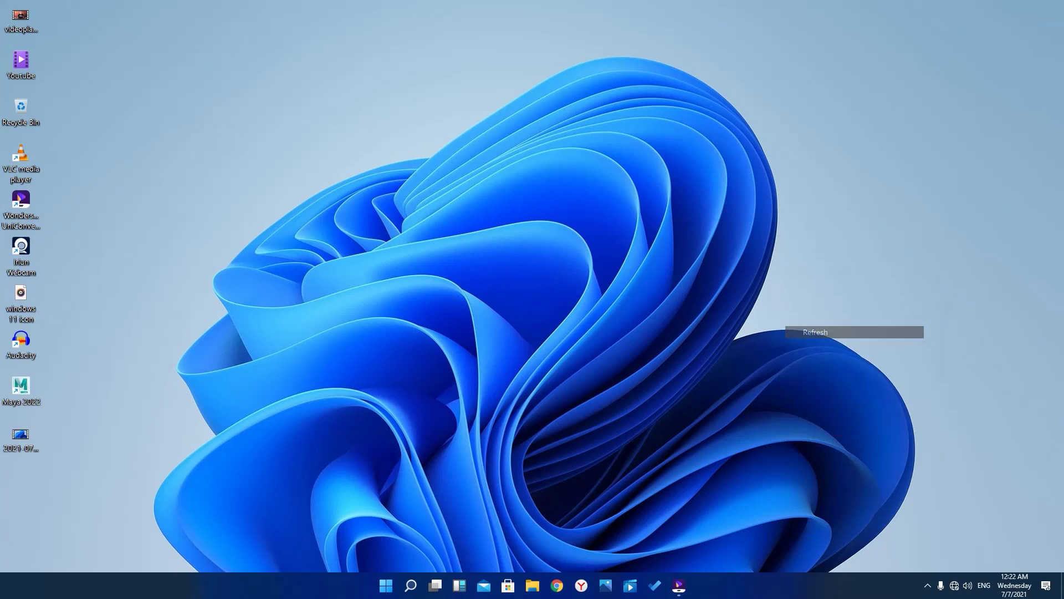
right_click(600, 207)
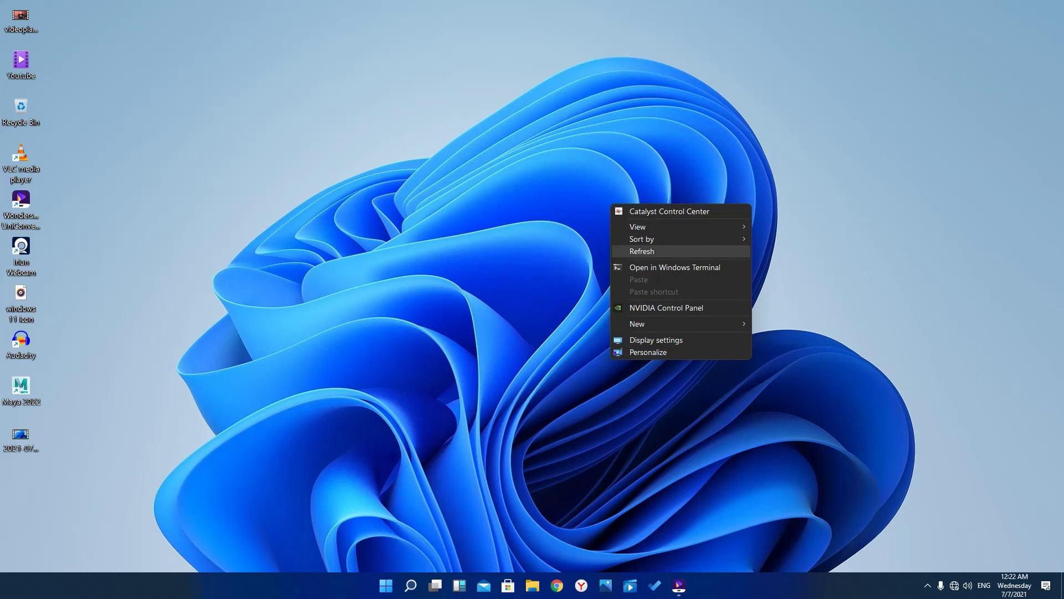
click(632, 247)
right_click(589, 138)
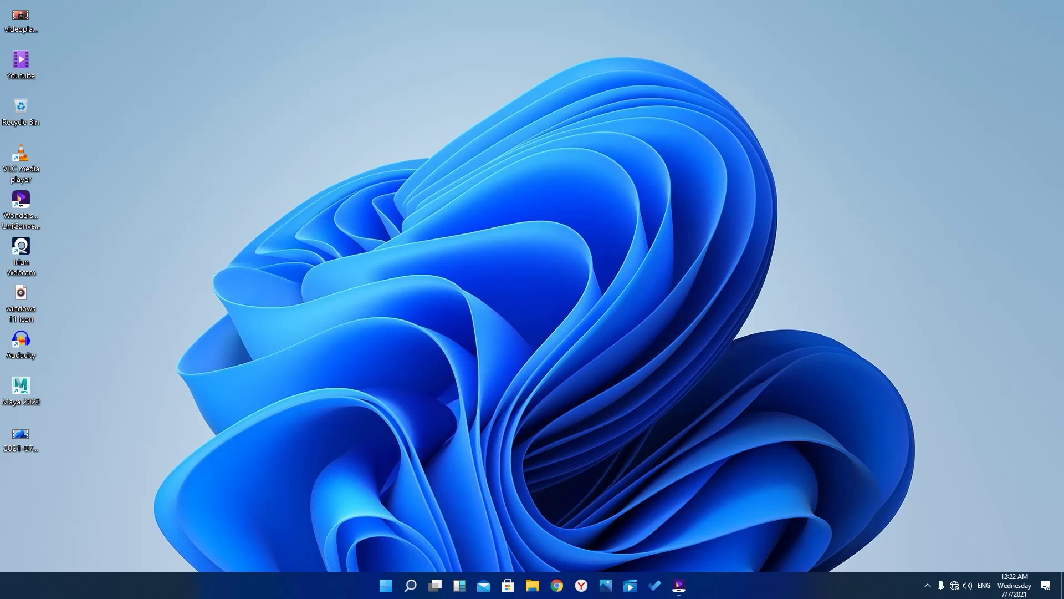
right_click(616, 187)
click(655, 235)
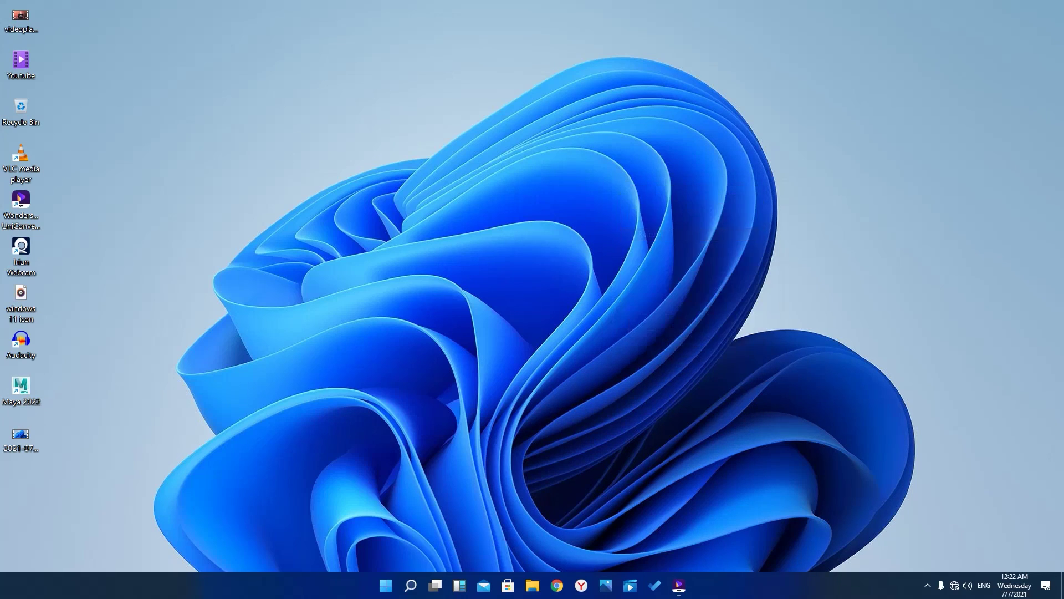